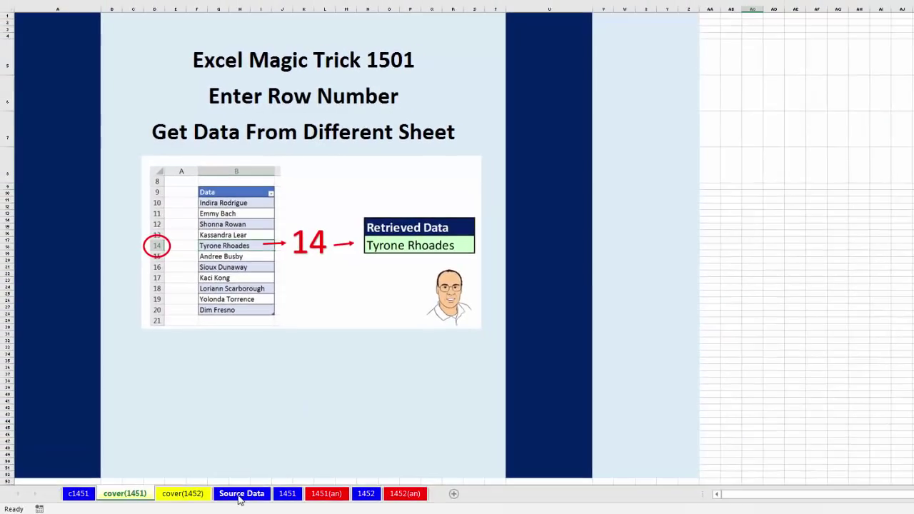
# - Review the names on the Source Data sheet, then go to the 1451 sheet
pyautogui.click(241, 495)
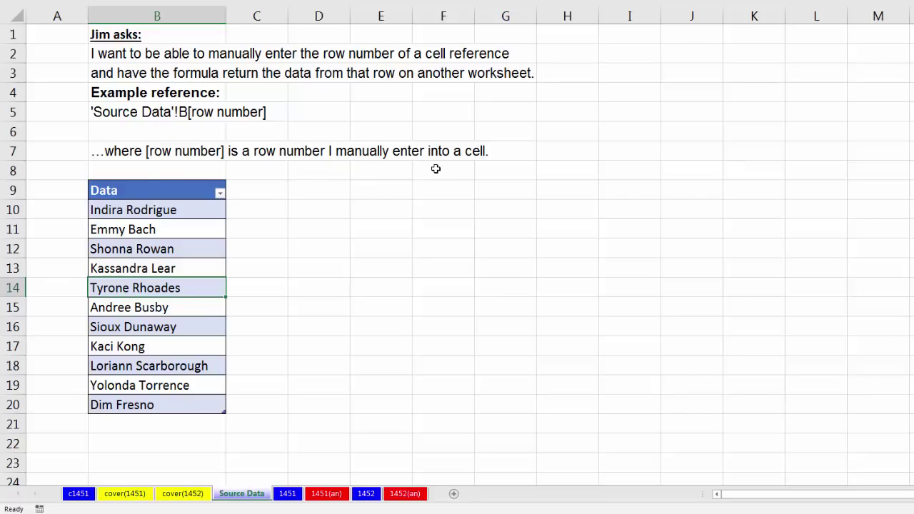
pyautogui.click(288, 493)
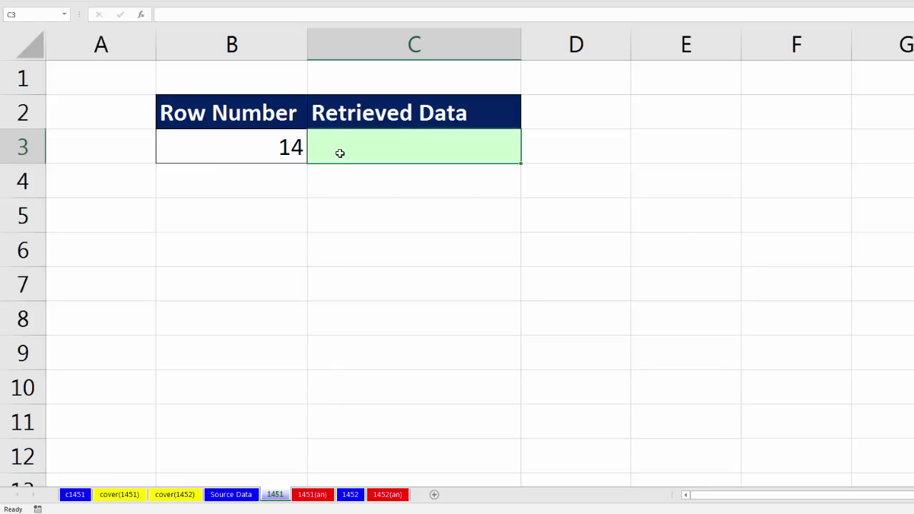
# - Start a trial formula in C3 pointing at C5, E3 and E5, then cancel it
pyautogui.write('=')
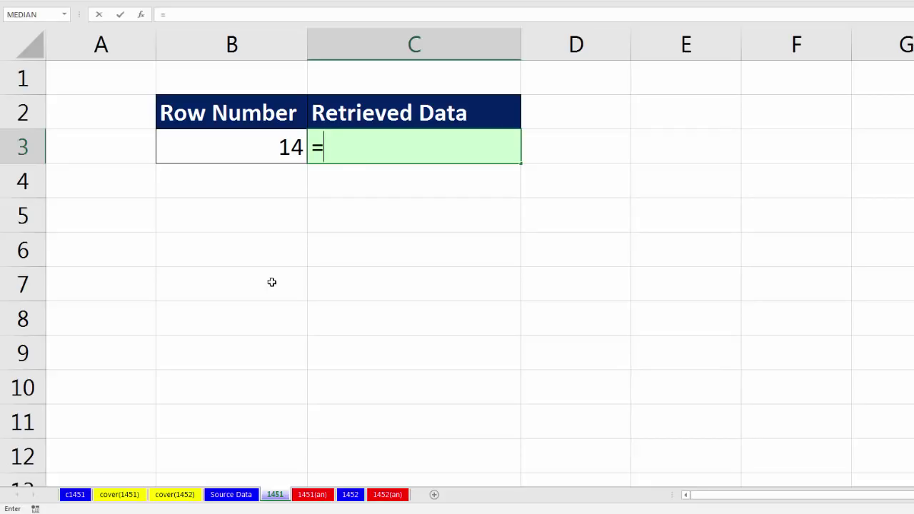
pyautogui.click(375, 210)
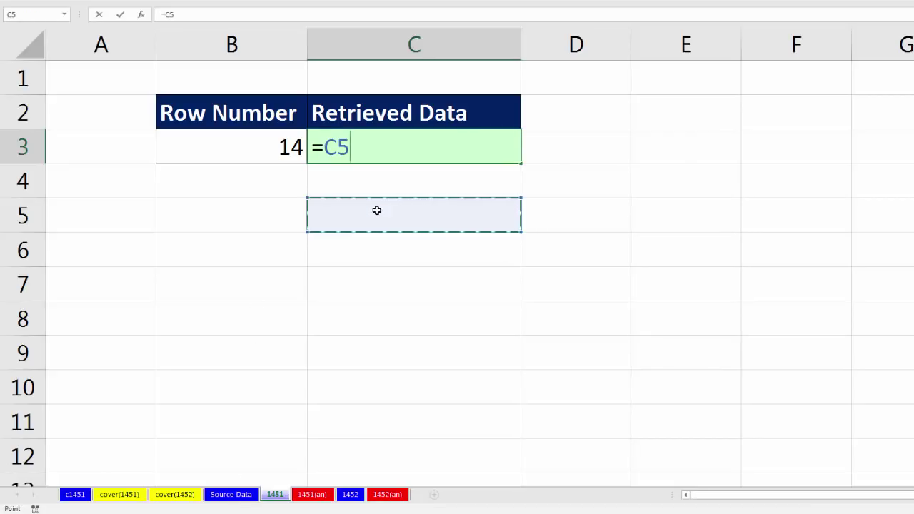
pyautogui.click(681, 152)
pyautogui.click(674, 216)
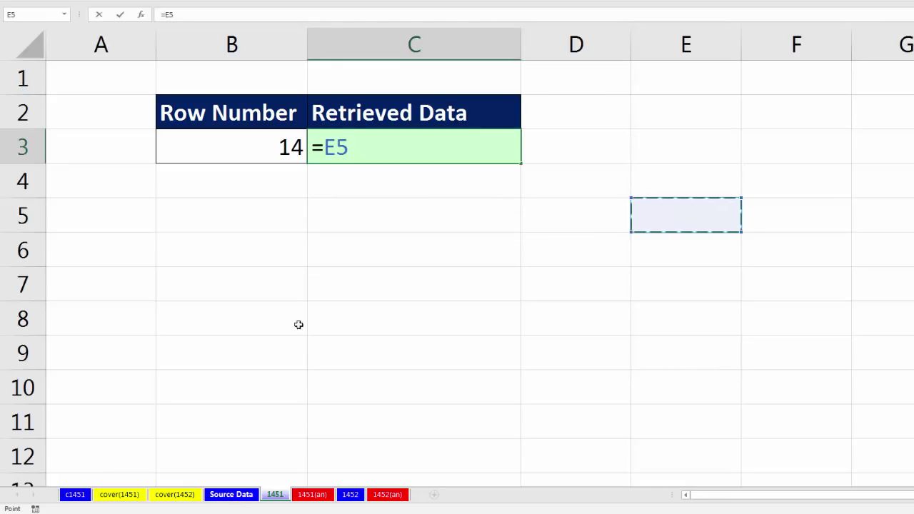
pyautogui.press('Escape')
pyautogui.write('=')
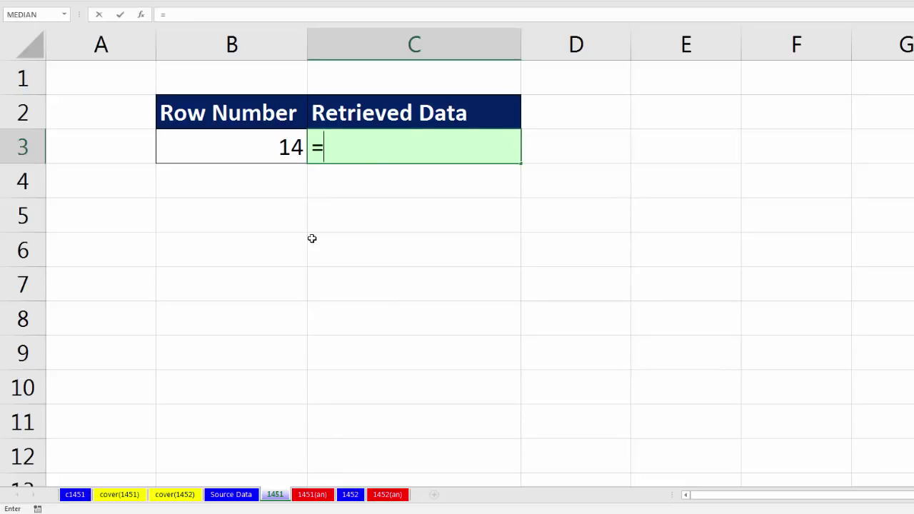
pyautogui.click(229, 494)
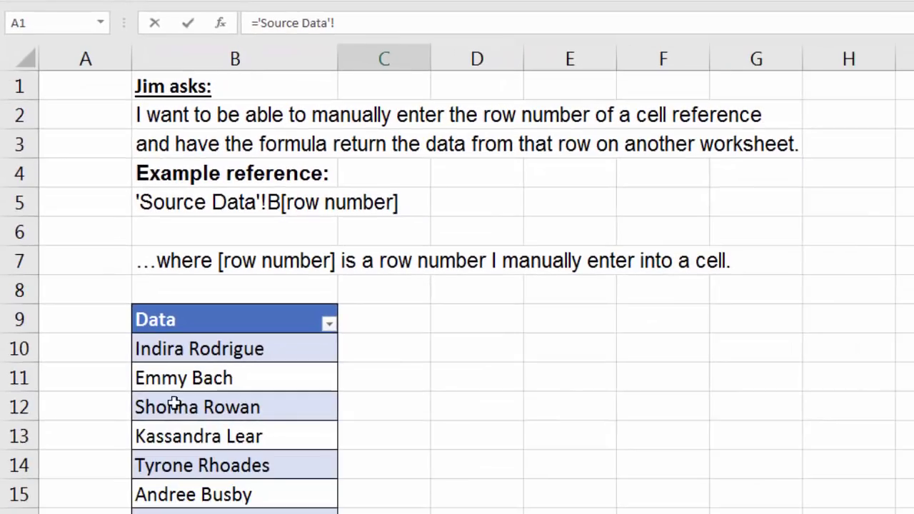
pyautogui.click(214, 465)
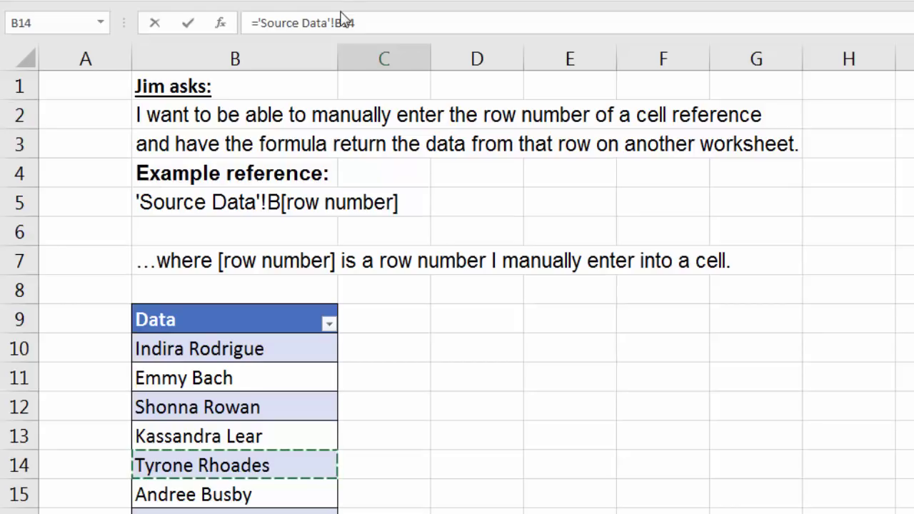
pyautogui.press('Return')
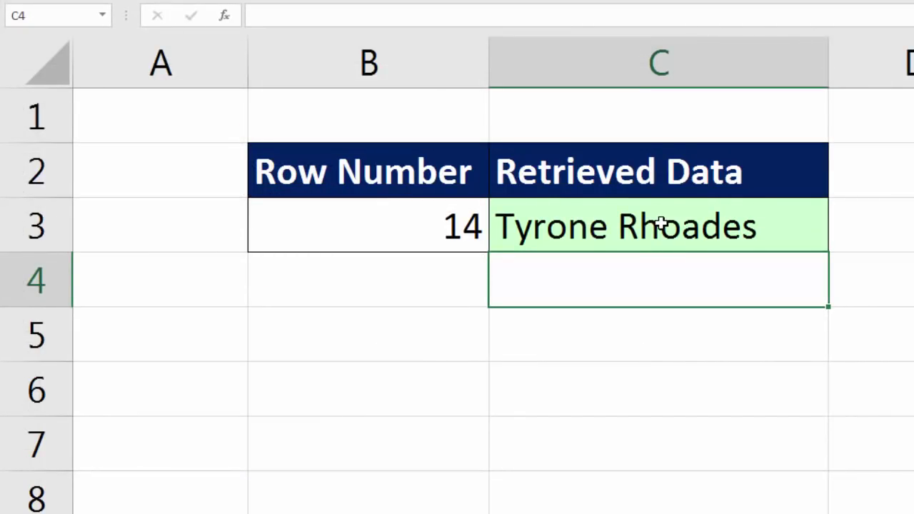
# - Show C3's formula ='Source Data'!B14 in edit mode
pyautogui.click(661, 224)
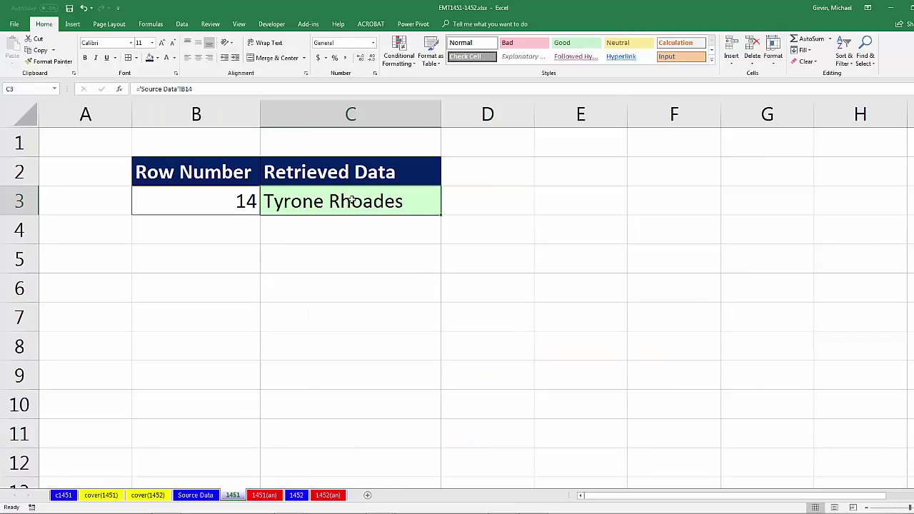
pyautogui.press('F2')
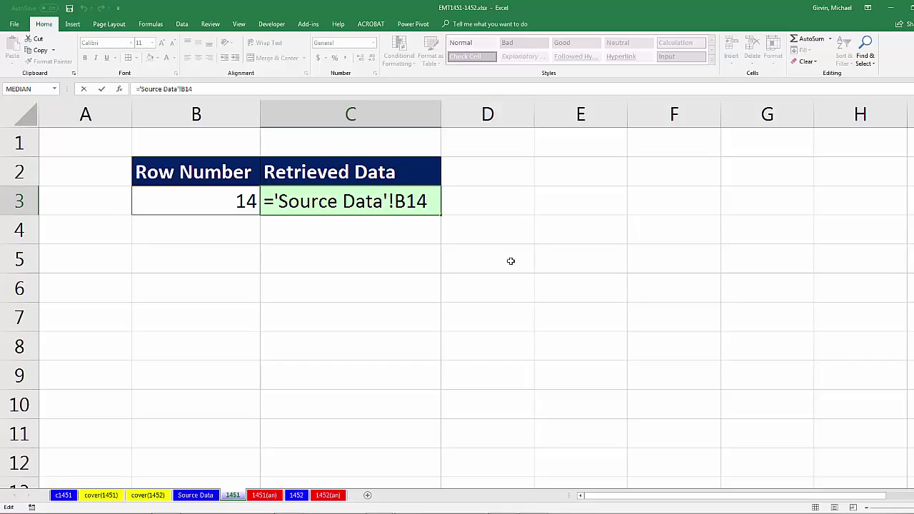
# - Leave C3 unchanged and set the row number in B3 to 15
pyautogui.press('Return')
pyautogui.click(227, 200)
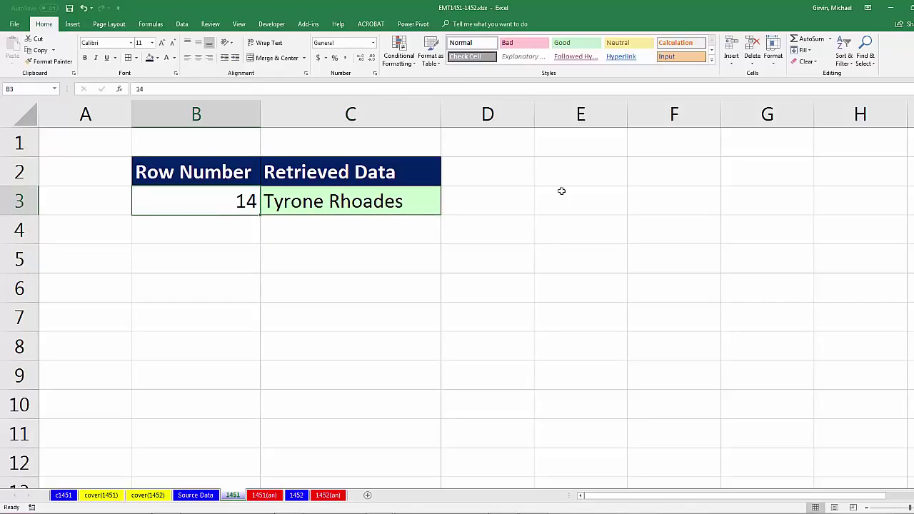
pyautogui.write('15')
pyautogui.press('Return')
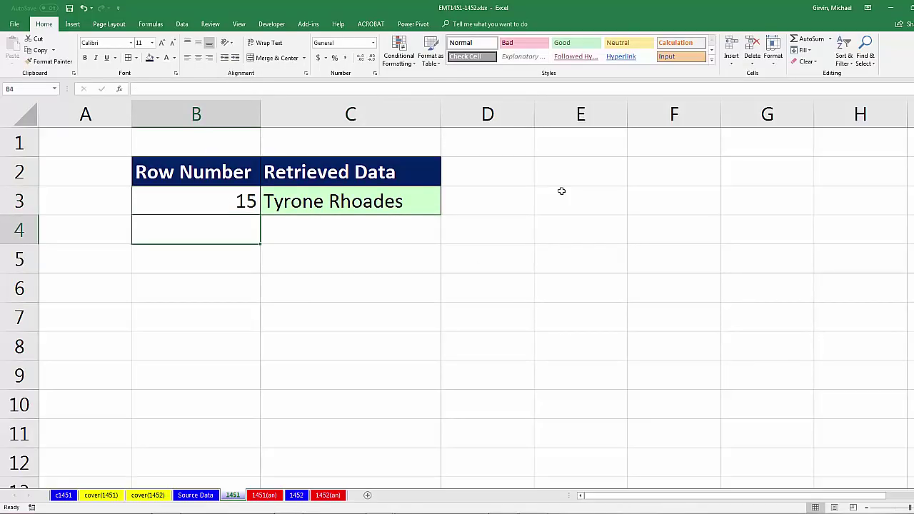
# - Replace the hard-coded 14 in C3's formula with &B3, giving ='Source Data'!B&B3
pyautogui.click(413, 197)
pyautogui.press('F2')
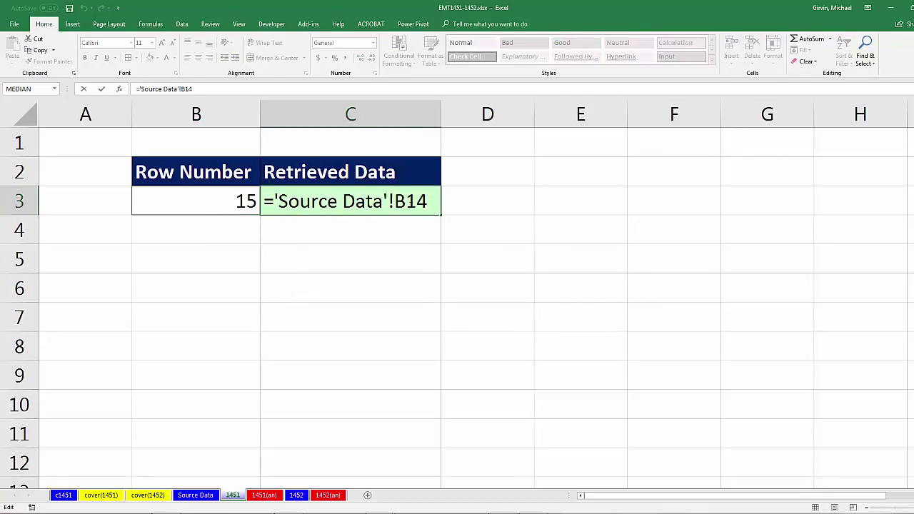
pyautogui.moveTo(406, 203); pyautogui.dragTo(418, 202)
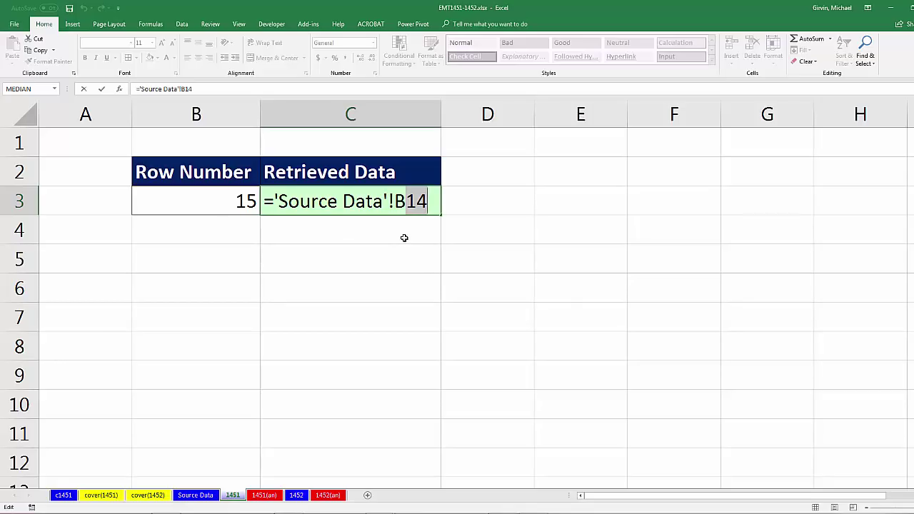
pyautogui.write('&')
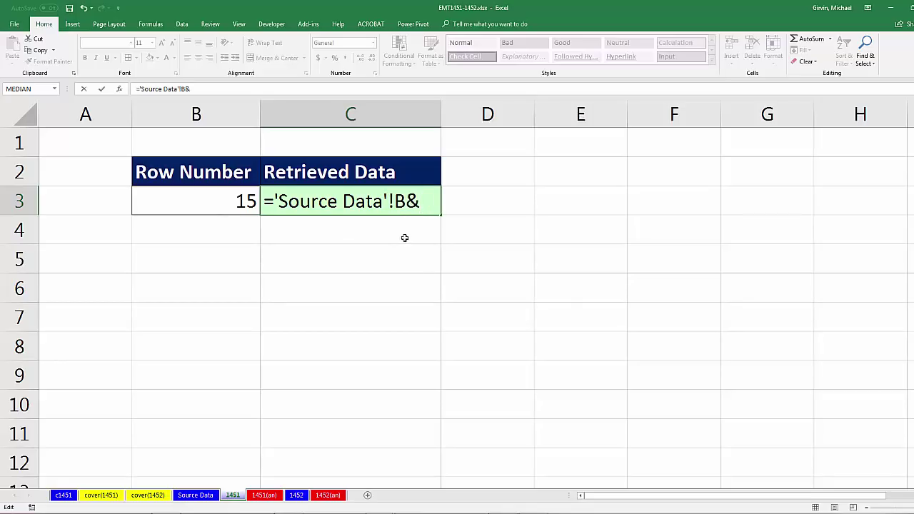
pyautogui.click(214, 204)
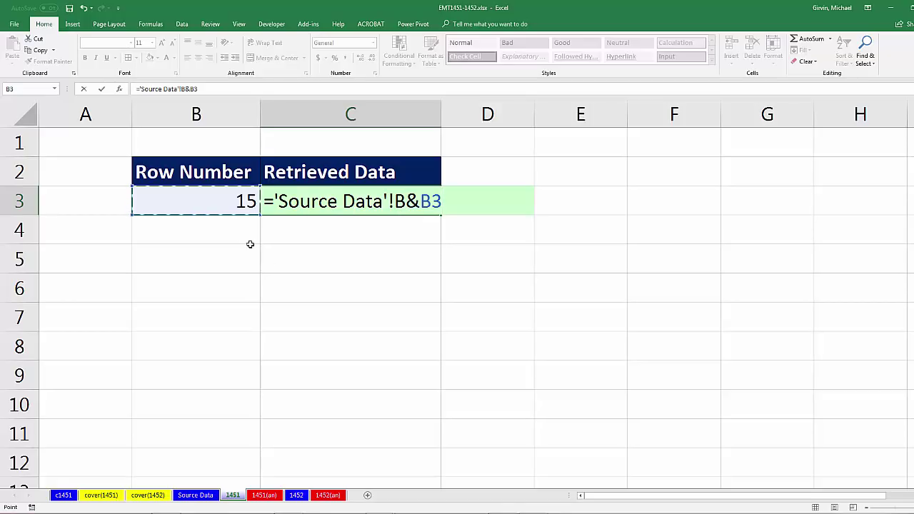
pyautogui.press('Return')
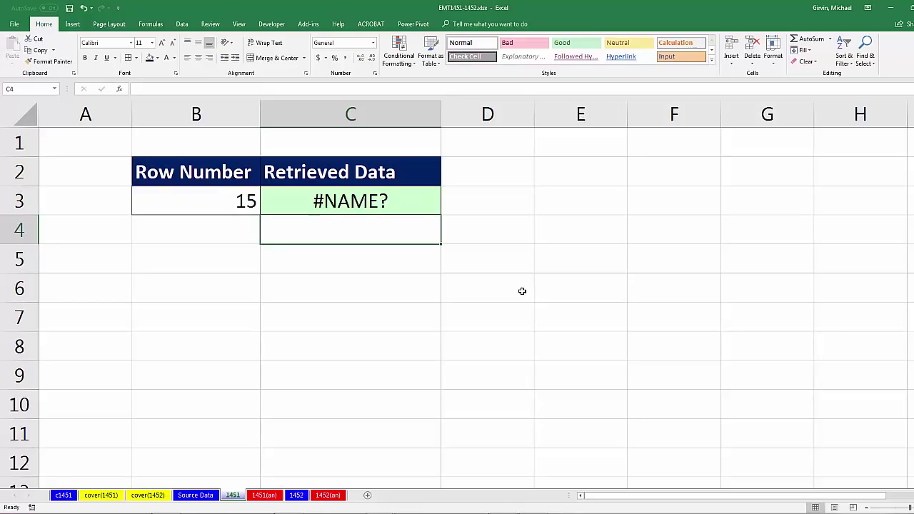
# - Quote 'Source Data'!B in C3's formula, making ="'Source Data'!B"&B3 show 'Source Data'!B15
pyautogui.click(419, 201)
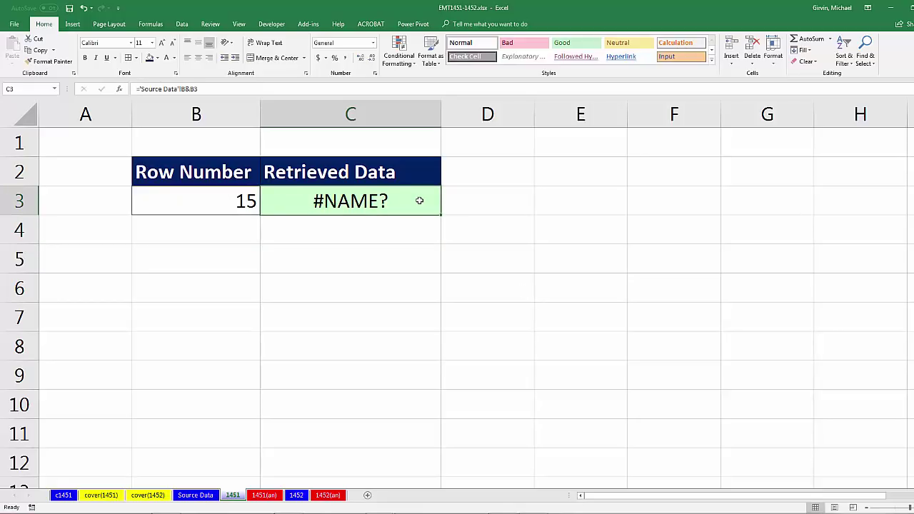
pyautogui.press('F2')
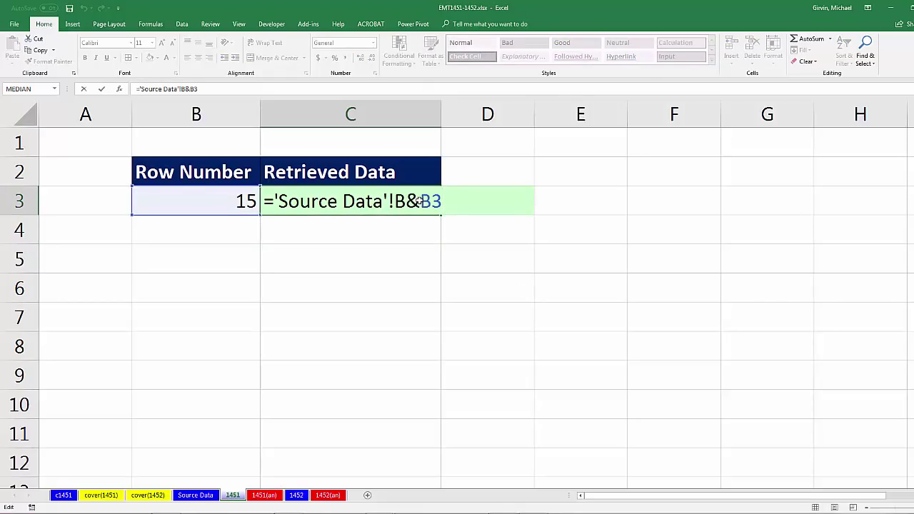
pyautogui.moveTo(407, 201); pyautogui.dragTo(275, 202)
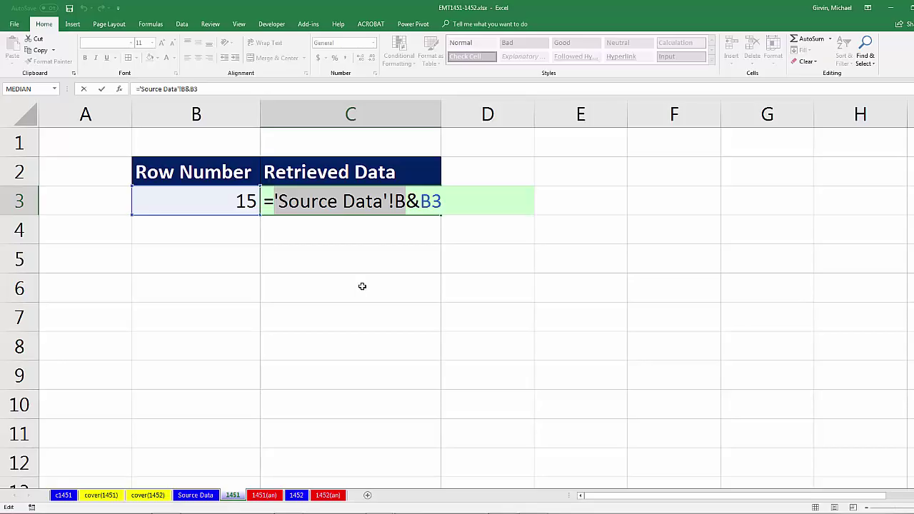
pyautogui.click(276, 200)
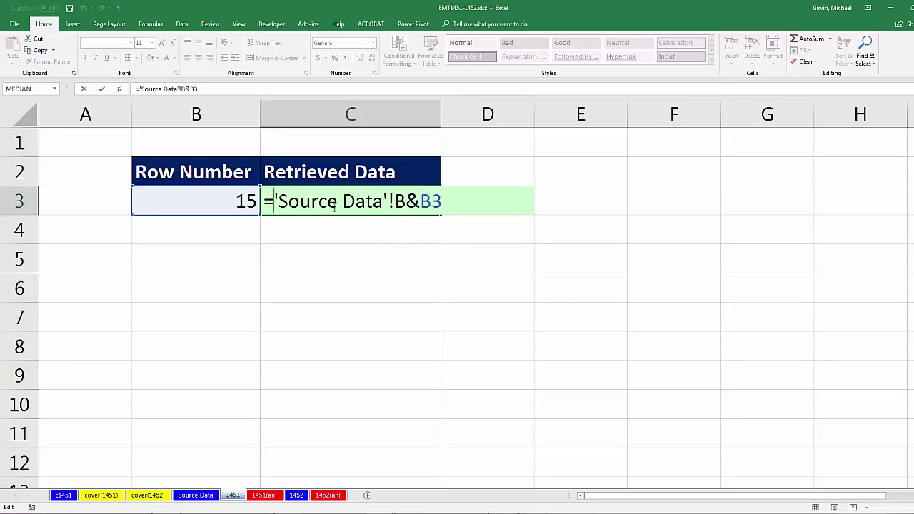
pyautogui.write('"')
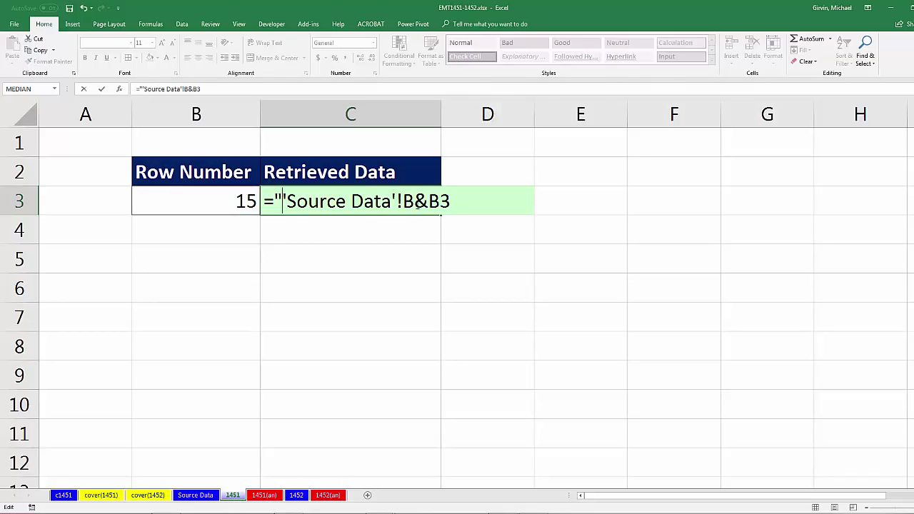
pyautogui.click(415, 202)
pyautogui.write('"')
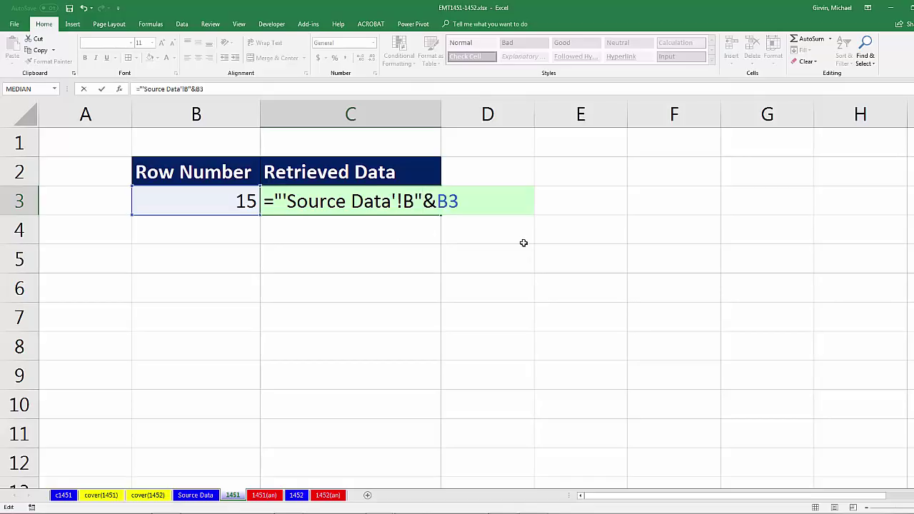
pyautogui.press('Return')
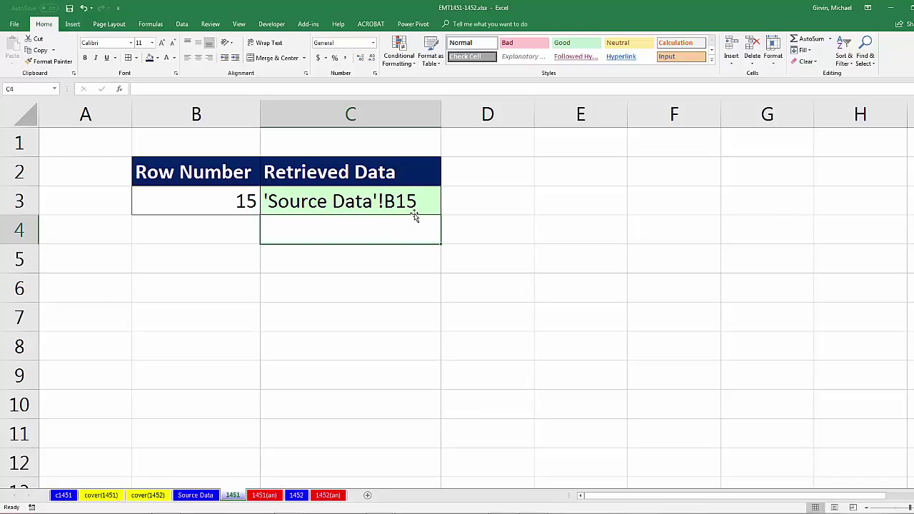
# - Change C3's formula to =INDIRECT("'Source Data'!B"&B3) using the INDIRECT autocomplete
pyautogui.click(280, 205)
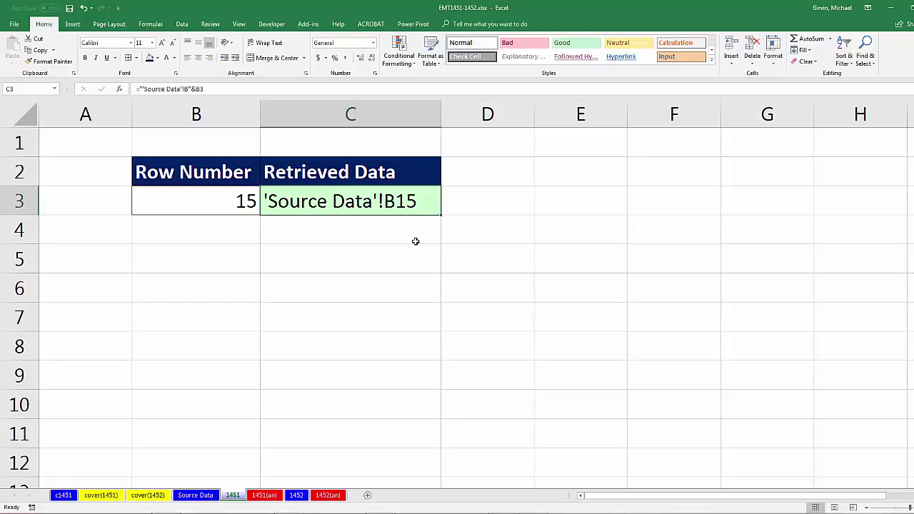
pyautogui.press('F2')
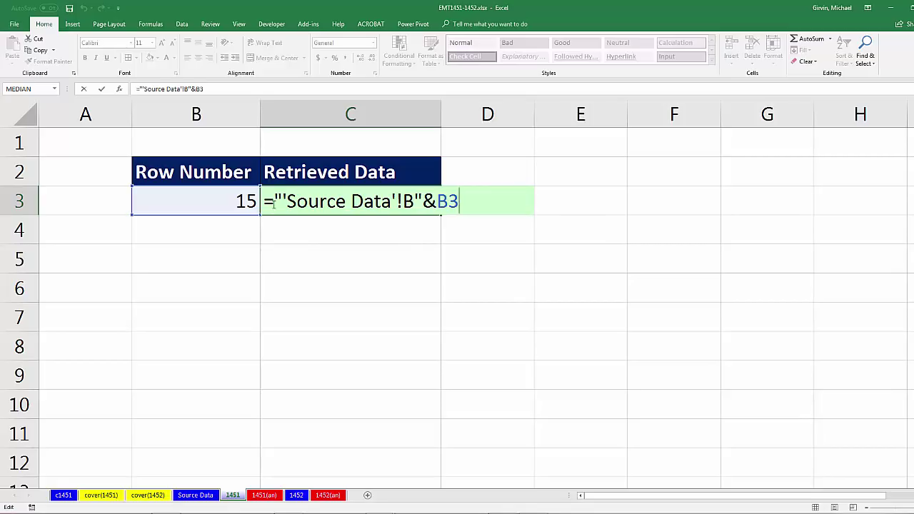
pyautogui.click(274, 202)
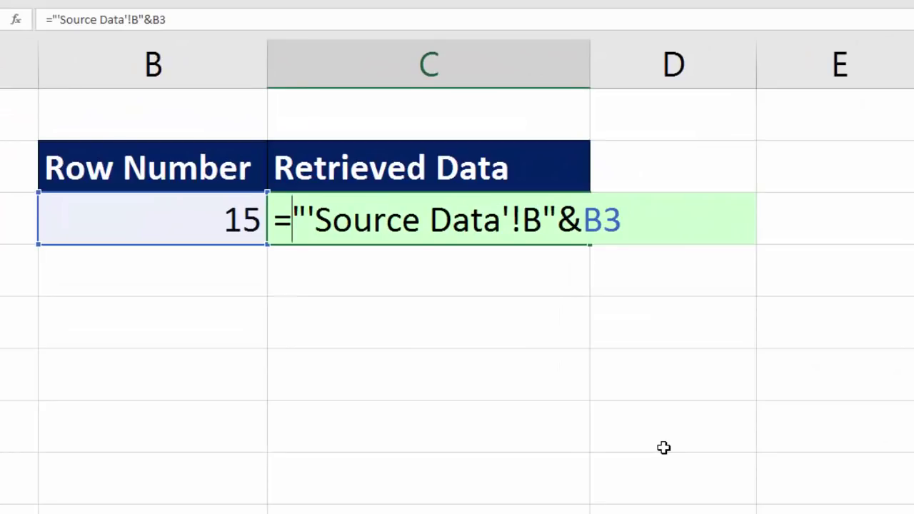
pyautogui.write('indi')
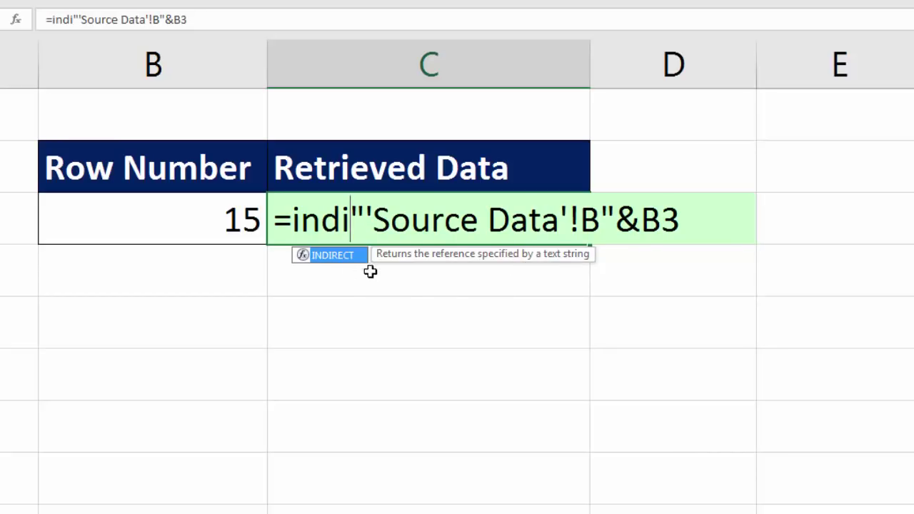
pyautogui.press('Tab')
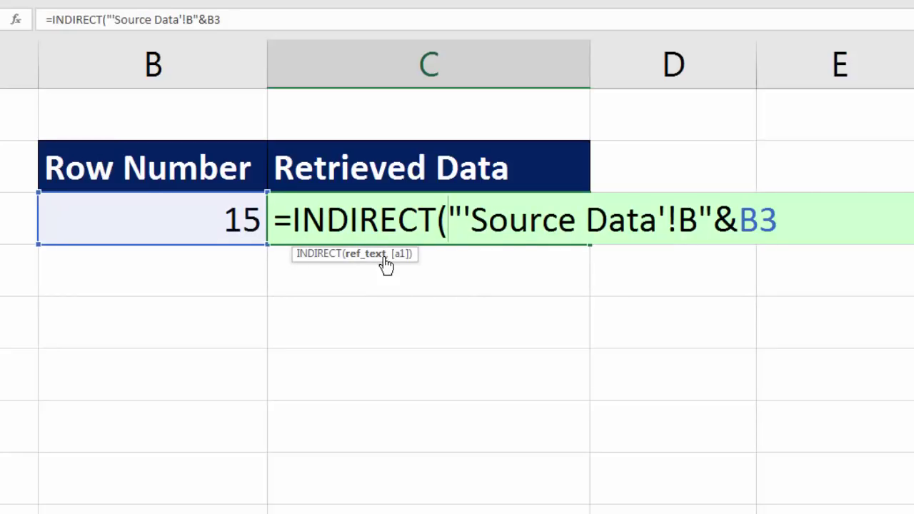
pyautogui.click(800, 212)
pyautogui.write(')')
pyautogui.press('Return')
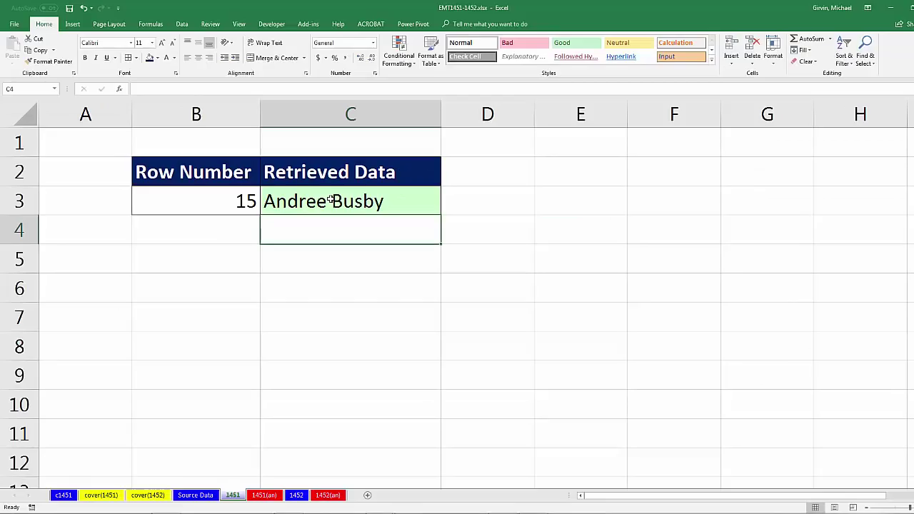
# - Enter row number 14, then 19, in B3
pyautogui.click(241, 202)
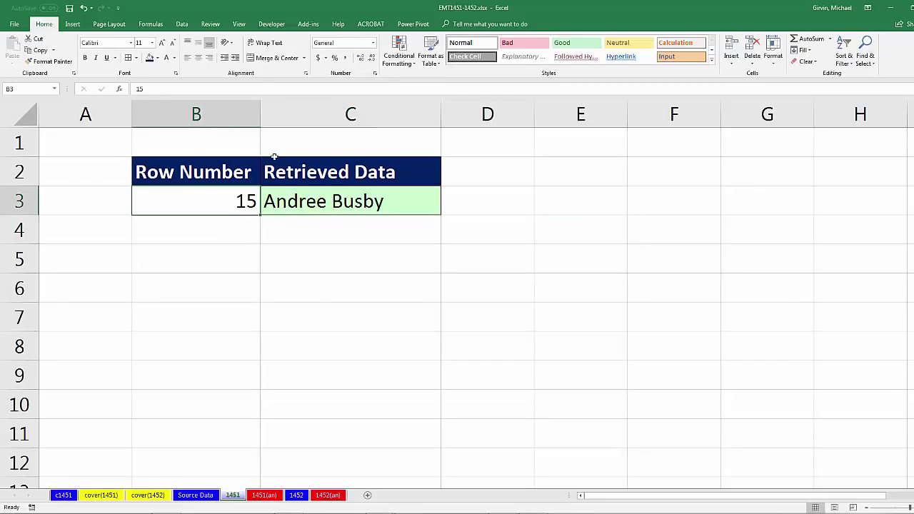
pyautogui.write('14')
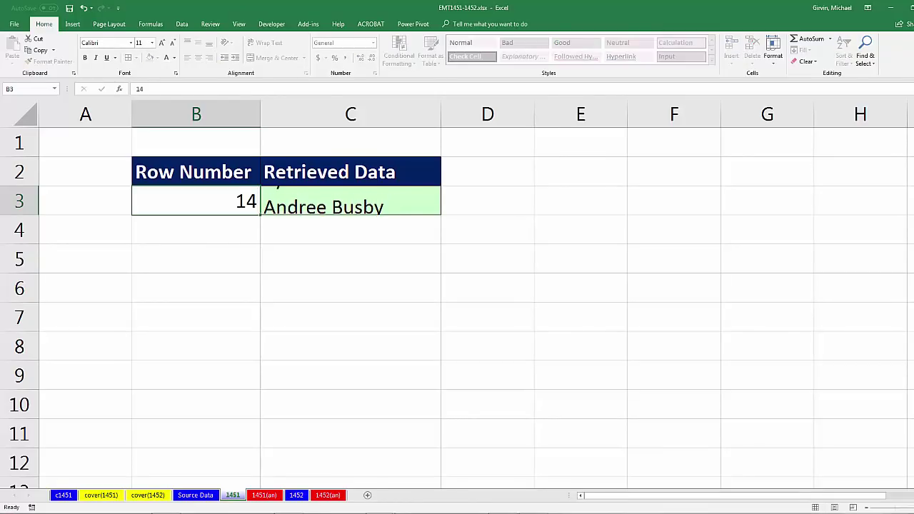
pyautogui.press('Return')
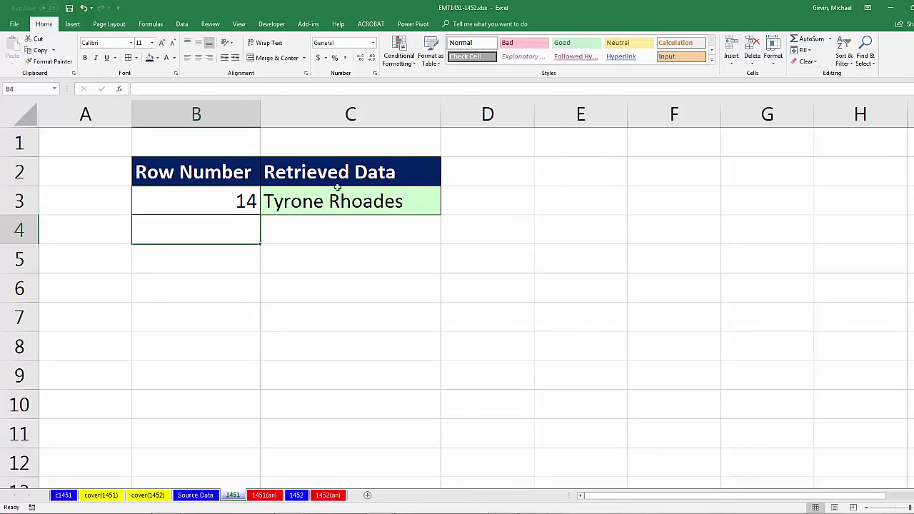
pyautogui.click(237, 202)
pyautogui.write('19')
pyautogui.press('Return')
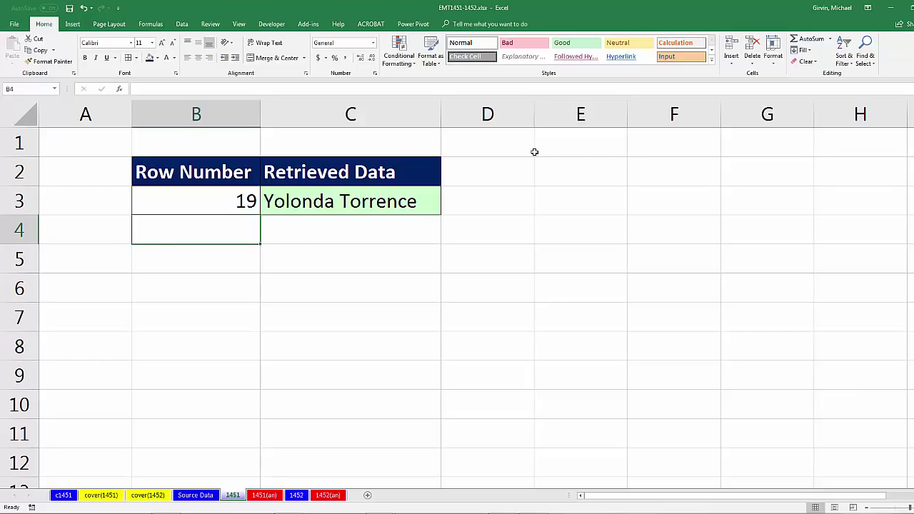
# - Review C3's INDIRECT formula in edit mode and keep it unchanged
pyautogui.click(357, 202)
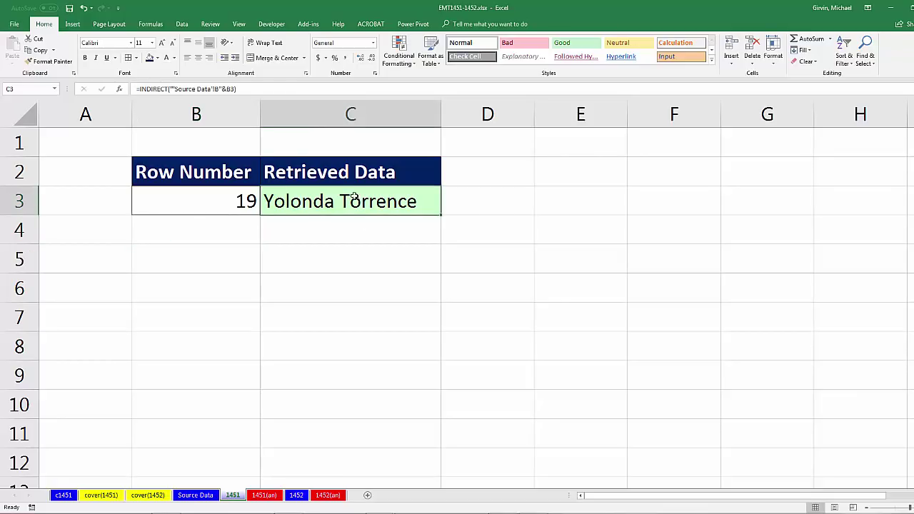
pyautogui.press('F2')
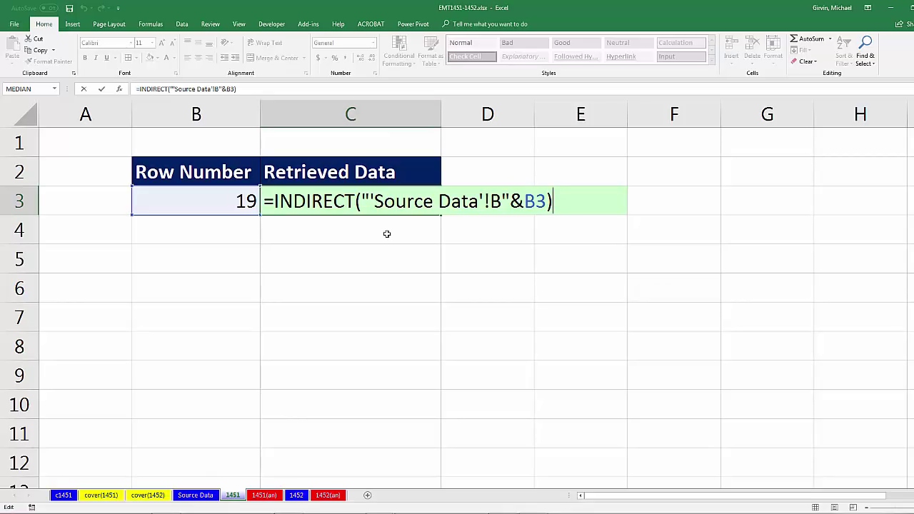
pyautogui.press('Return')
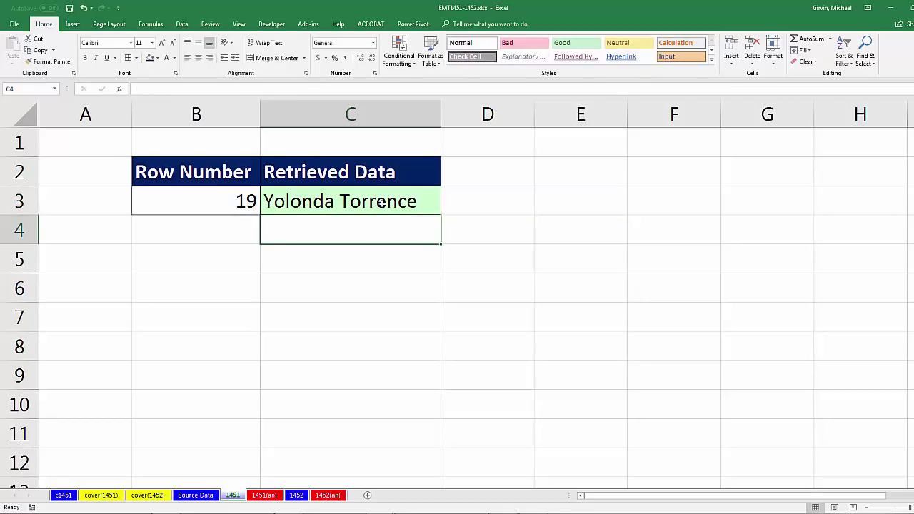
# - Recheck C3's formula without changes, then view the Source Data name list
pyautogui.click(382, 203)
pyautogui.press('F2')
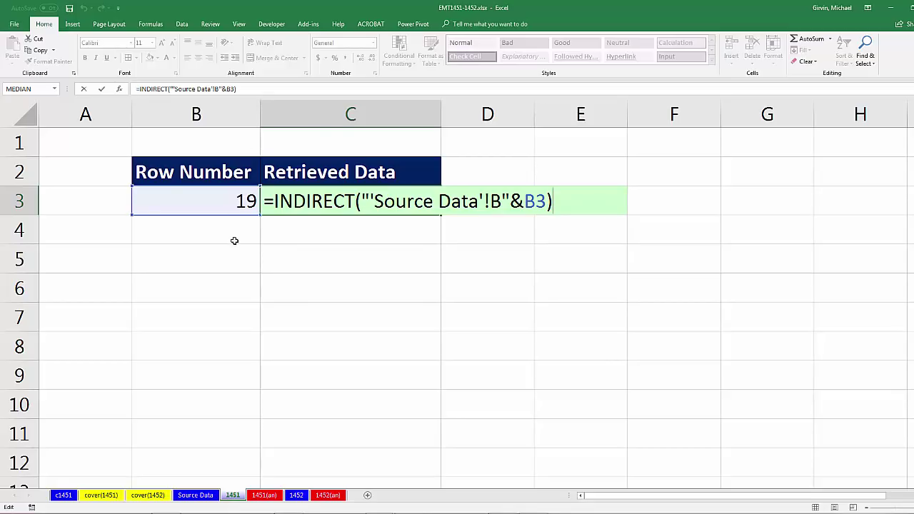
pyautogui.hotkey('ctrl', 'Return')
pyautogui.click(207, 495)
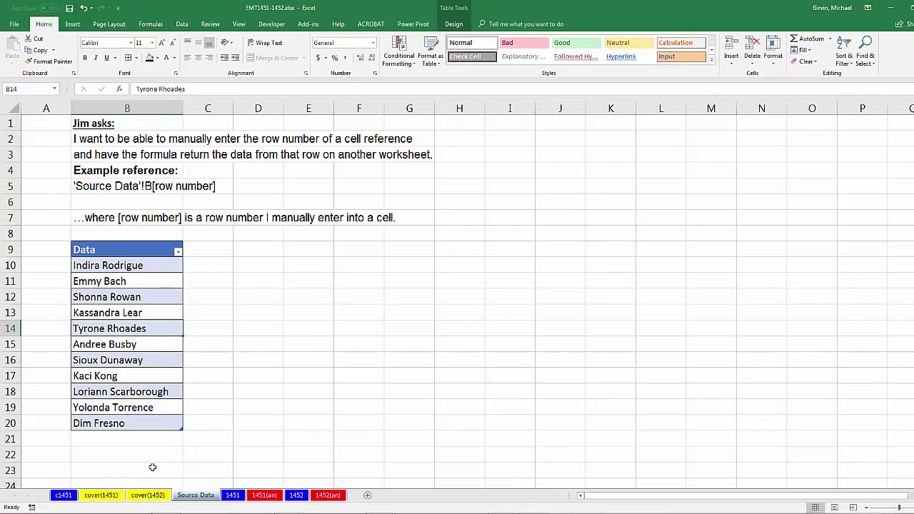
# - Switch between the 1451 and Source Data sheets, ending on 1451 with row 19's name
pyautogui.click(233, 495)
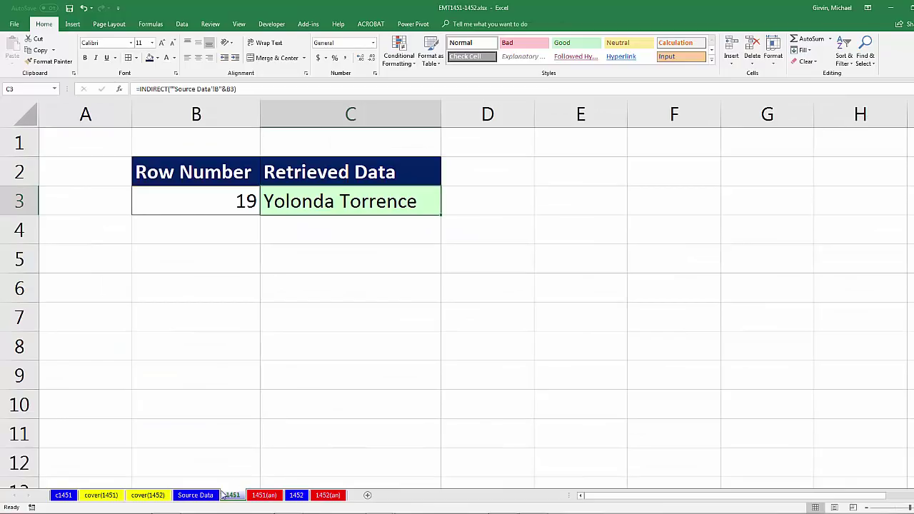
pyautogui.click(195, 496)
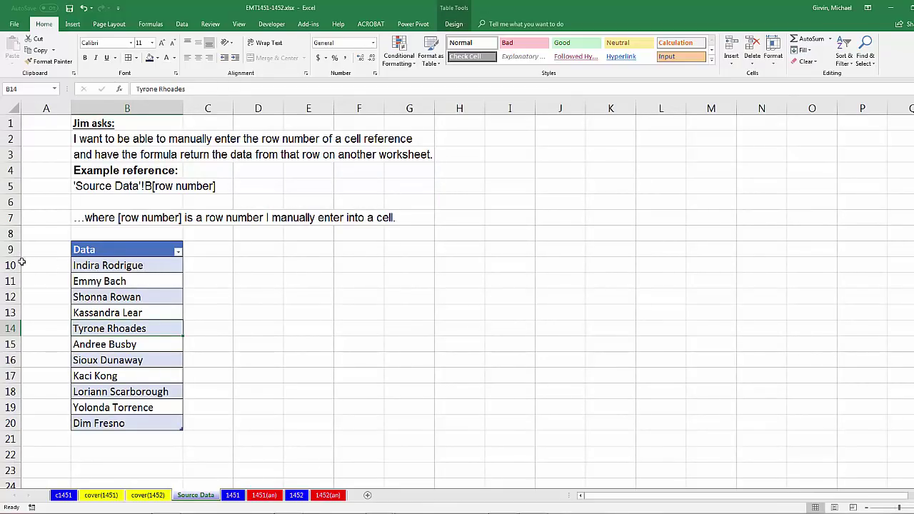
pyautogui.click(235, 496)
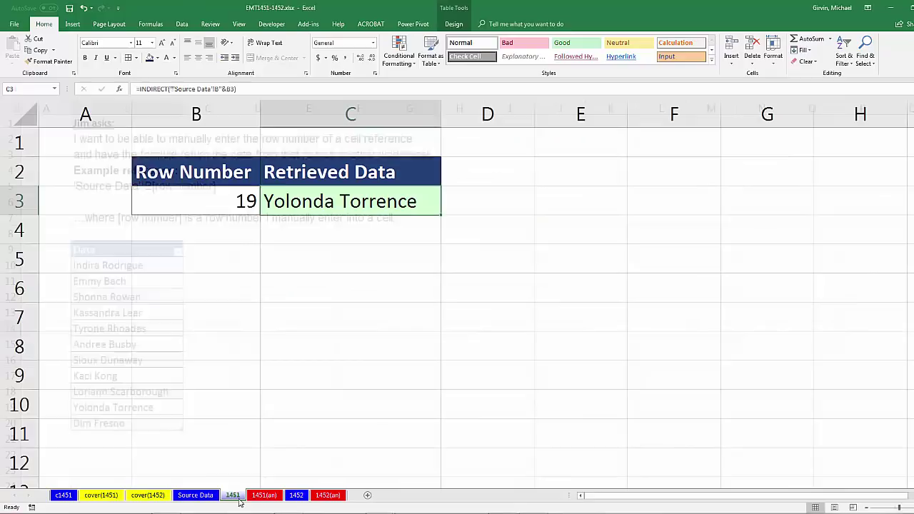